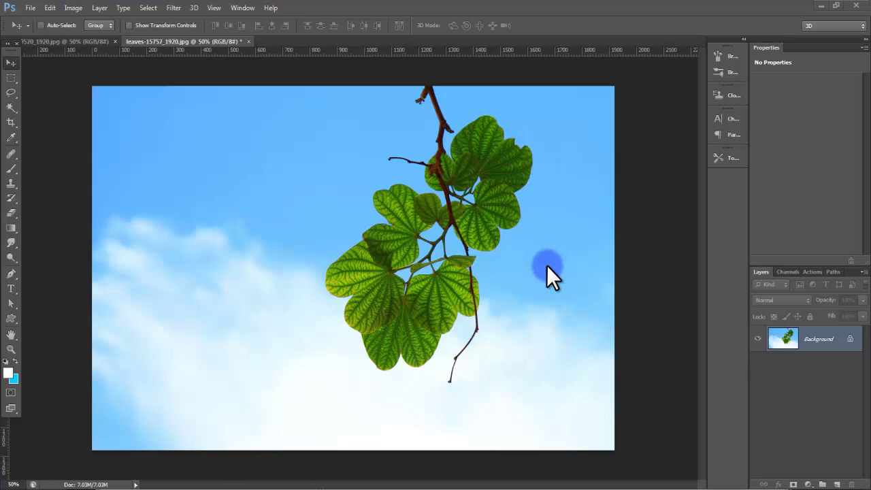
Place the sky-49520_1920 image from the Desktop into the leaves document.
click(30, 8)
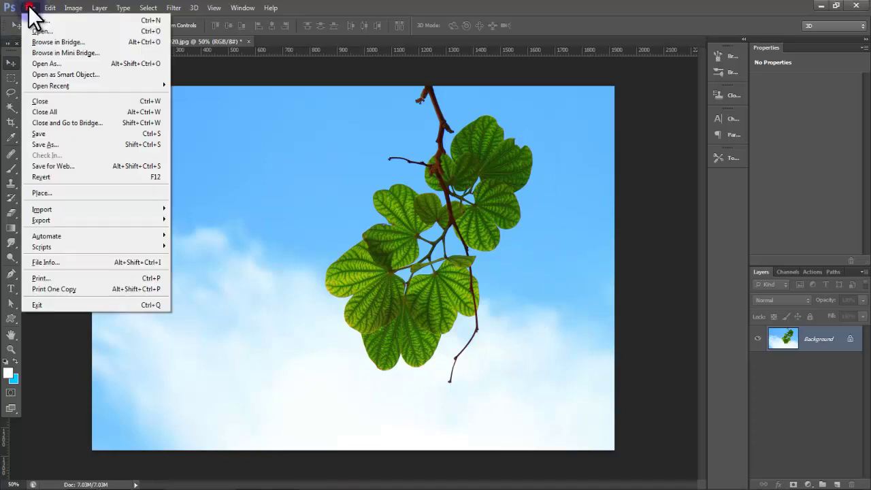
click(68, 194)
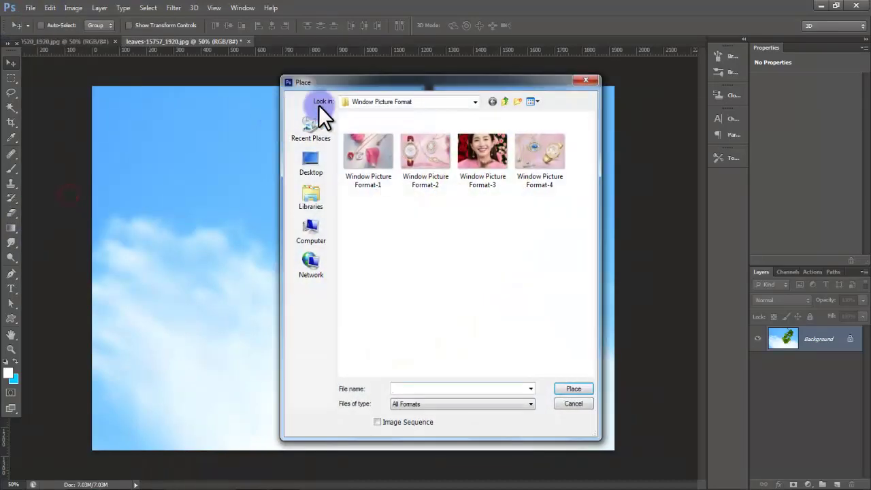
click(310, 160)
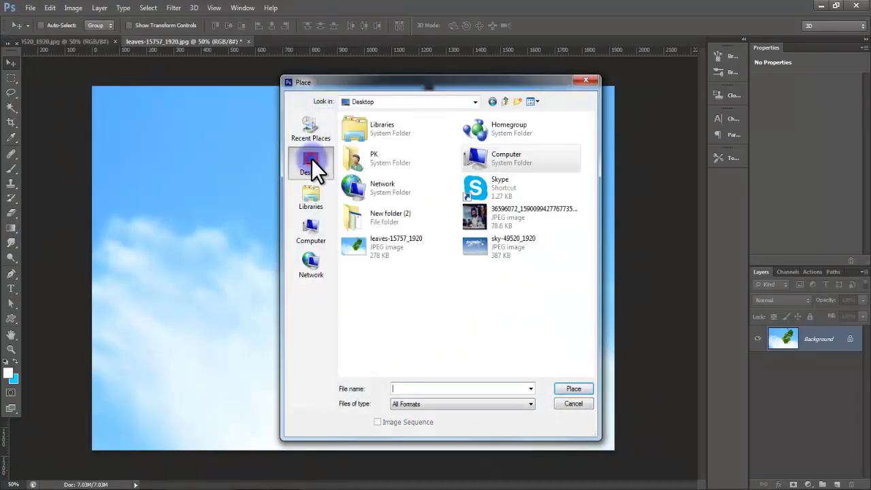
click(507, 251)
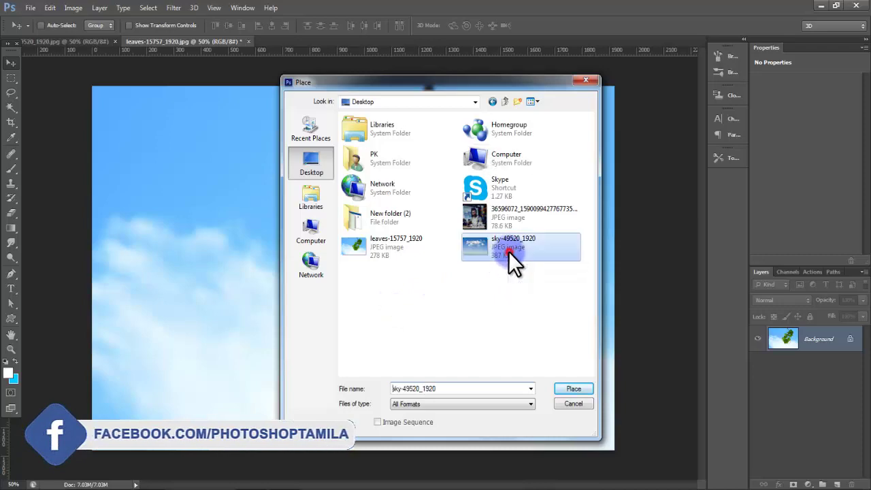
click(572, 386)
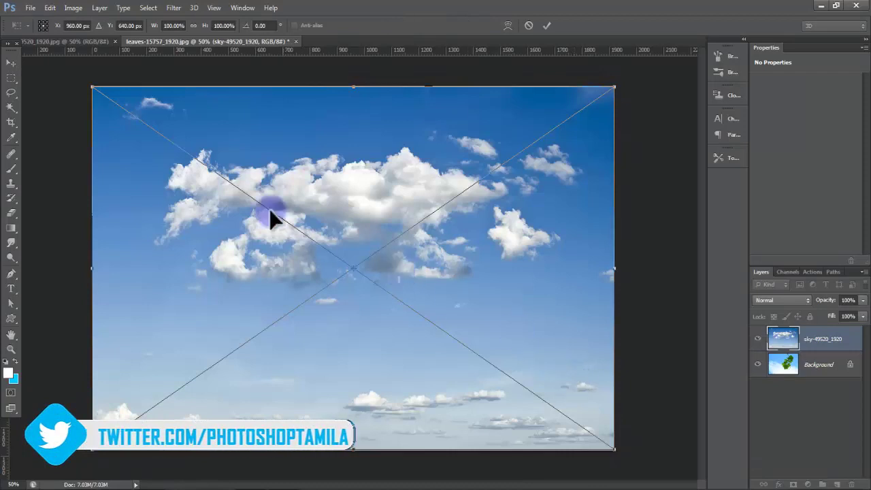
Enlarge the placed sky past the top corners to cover the canvas, then commit it.
drag(93, 87, 81, 74)
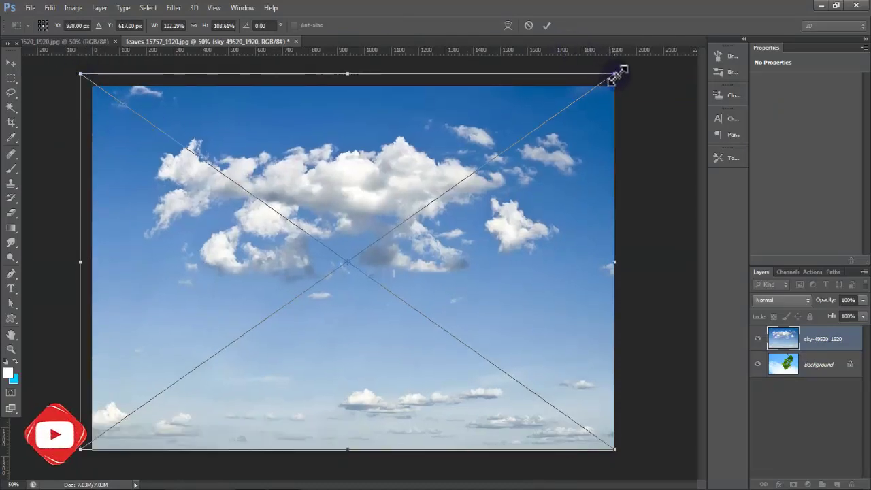
drag(614, 74, 624, 64)
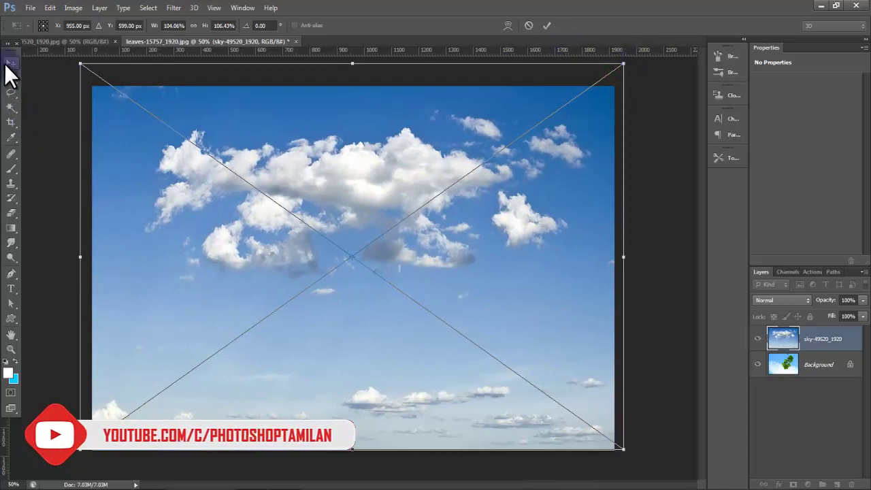
click(8, 63)
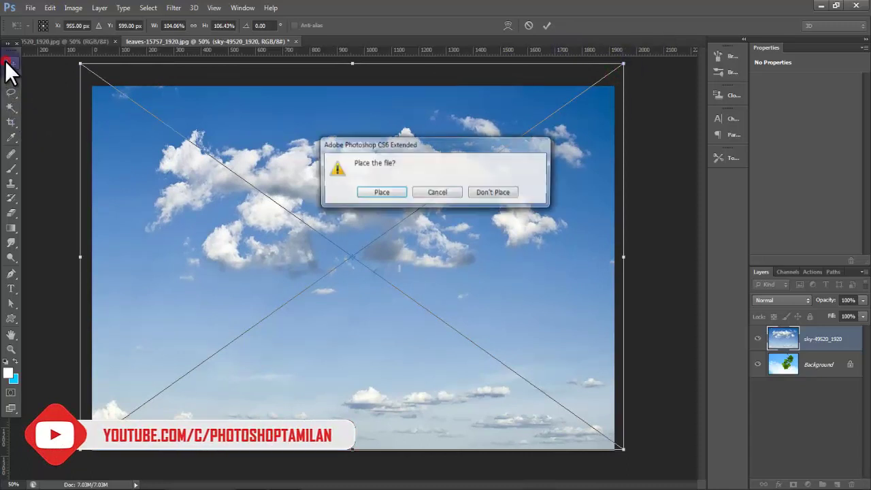
click(381, 192)
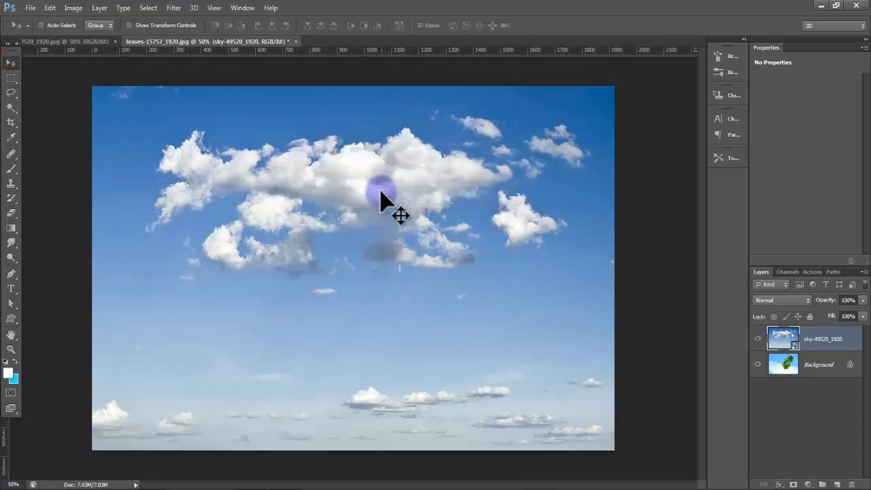
In the sky layer's Blending Options, set Blend If Blue with Underlying Layer at 175–255.
click(779, 484)
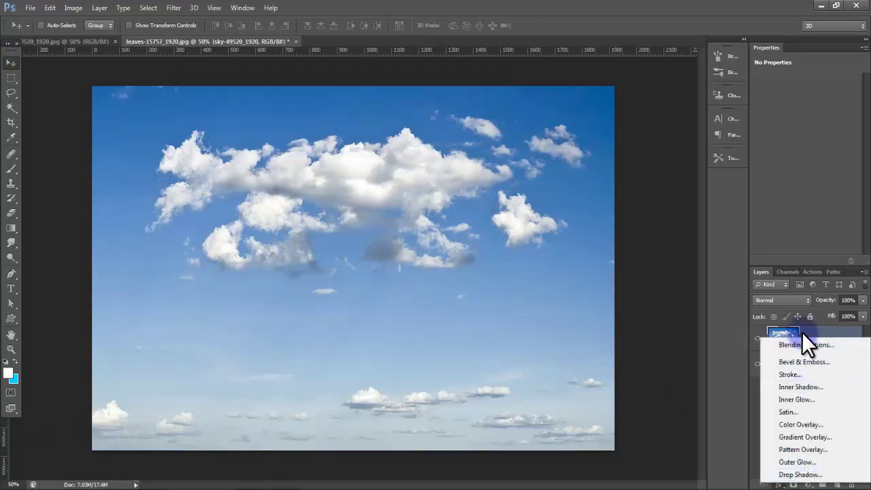
click(790, 345)
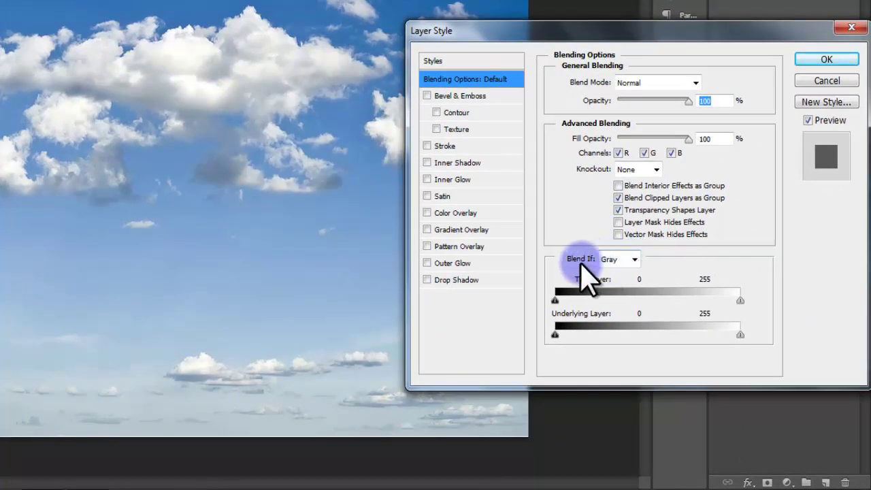
click(634, 259)
click(620, 311)
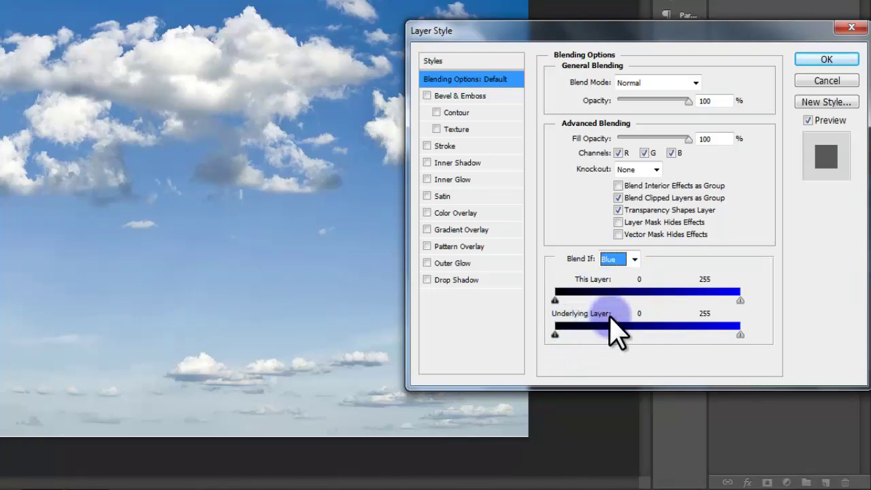
drag(556, 335, 680, 335)
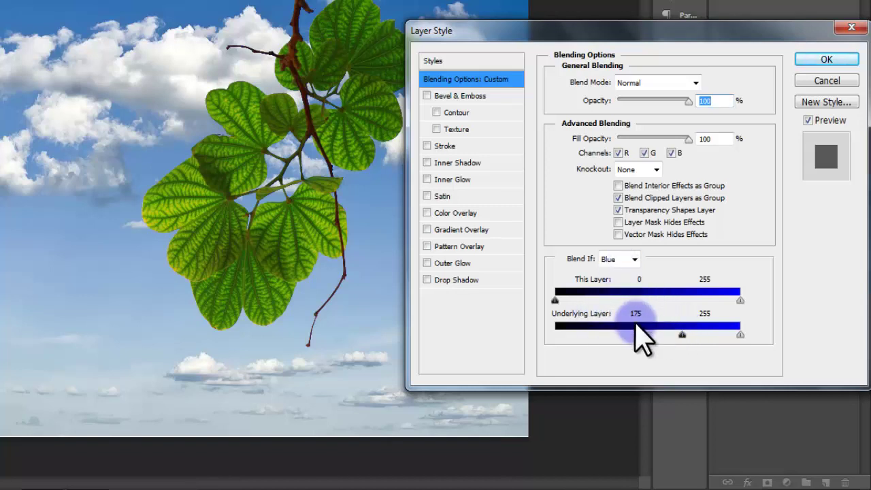
drag(477, 31, 583, 101)
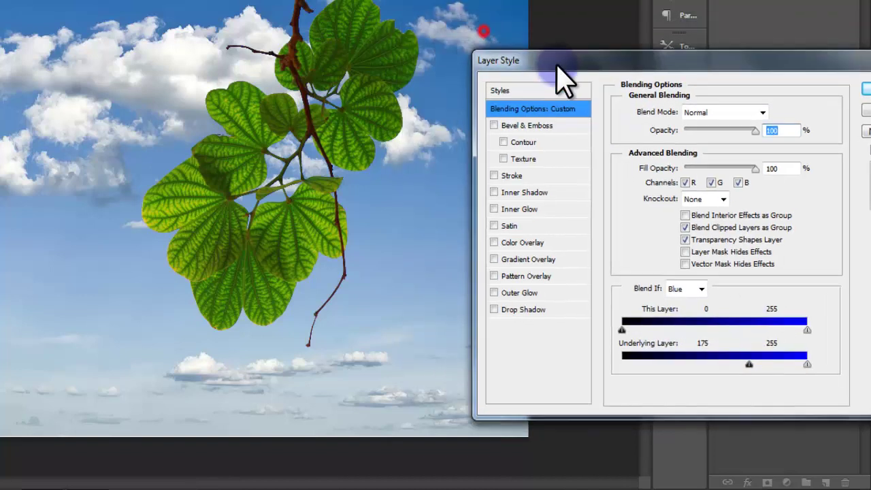
click(376, 266)
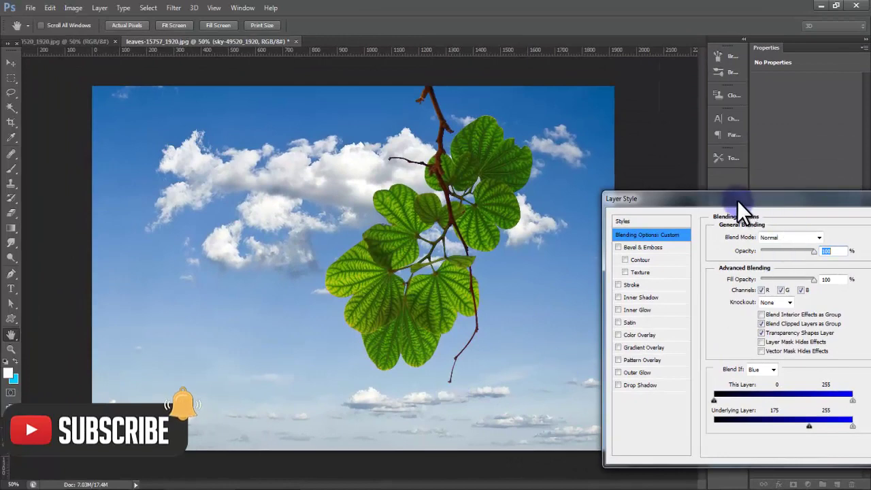
drag(738, 202, 482, 247)
click(664, 267)
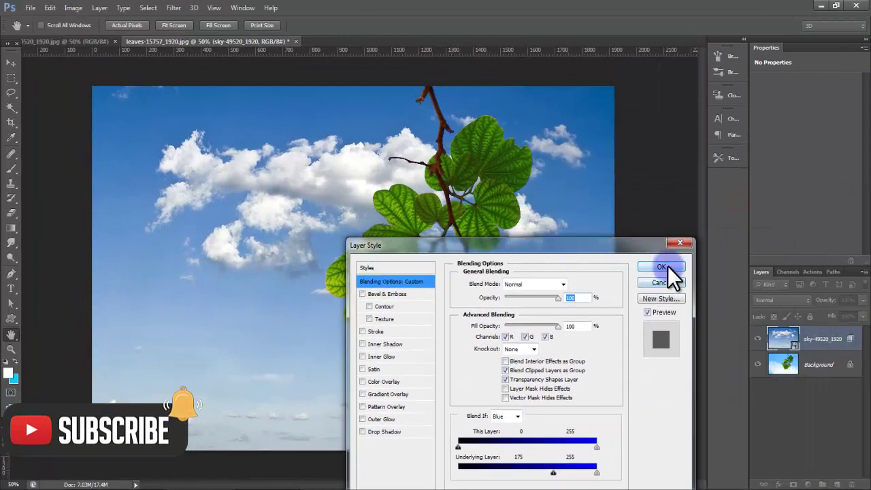
key(v)
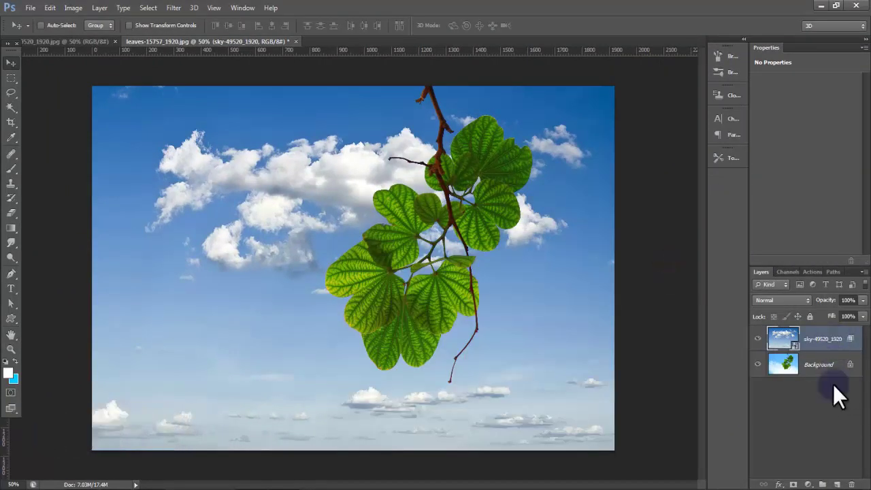
Add a Brightness/Contrast adjustment layer with Brightness 22.
click(807, 483)
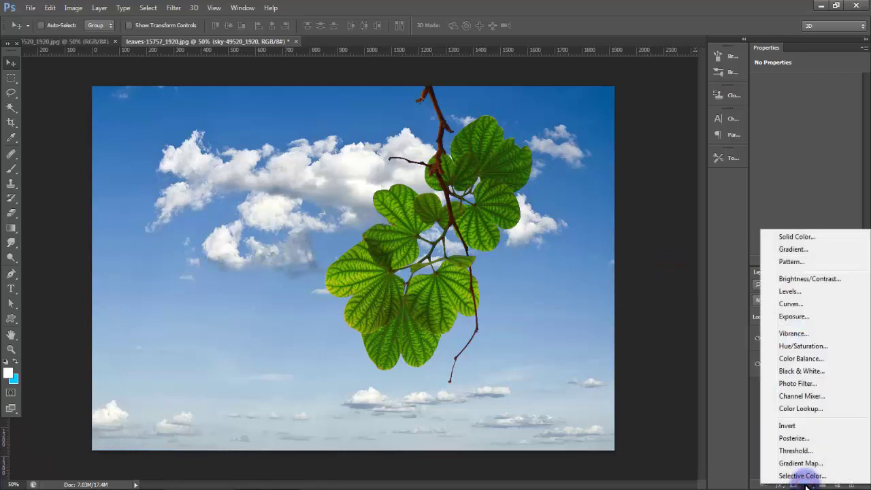
click(812, 280)
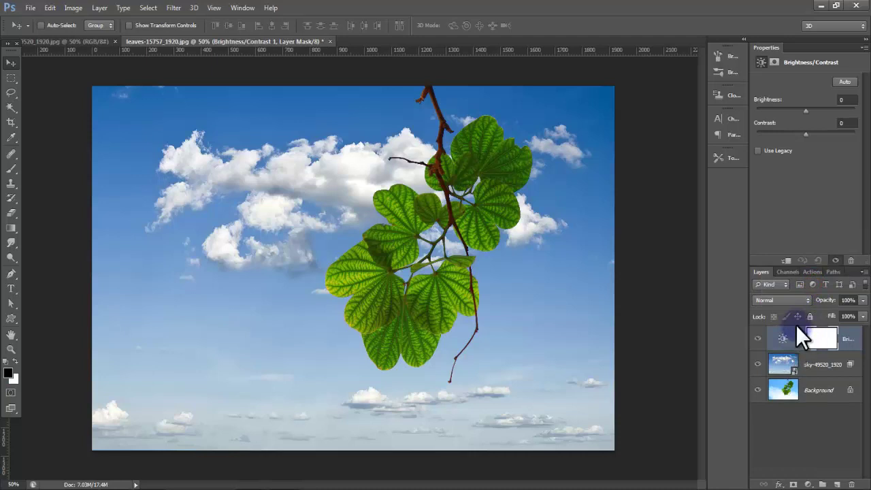
drag(805, 107, 812, 107)
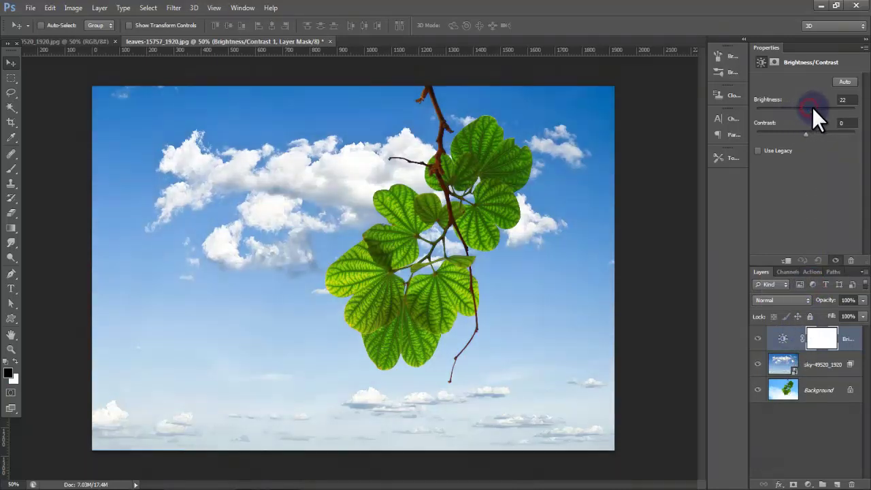
Give the sky-49520_1920 layer a white layer mask.
click(802, 424)
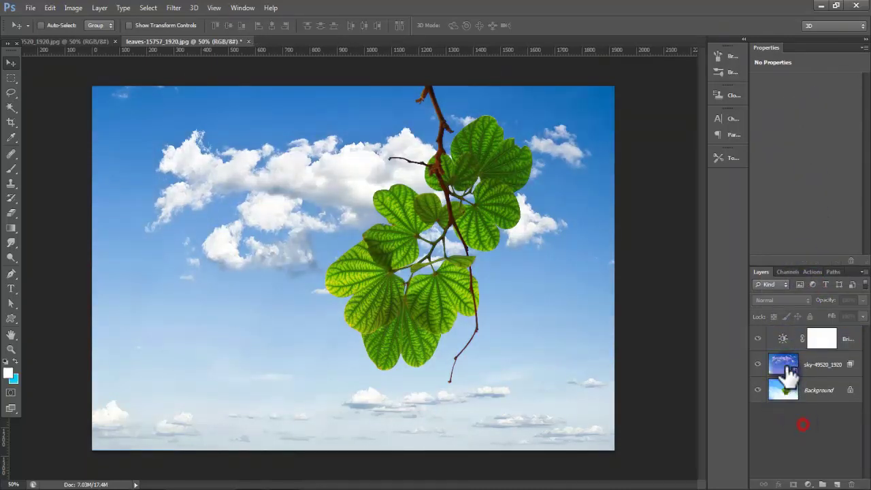
click(785, 367)
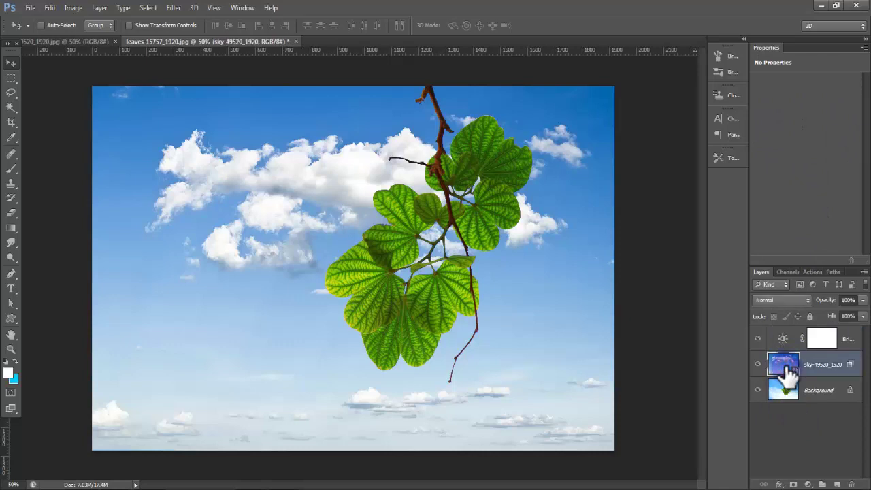
click(792, 483)
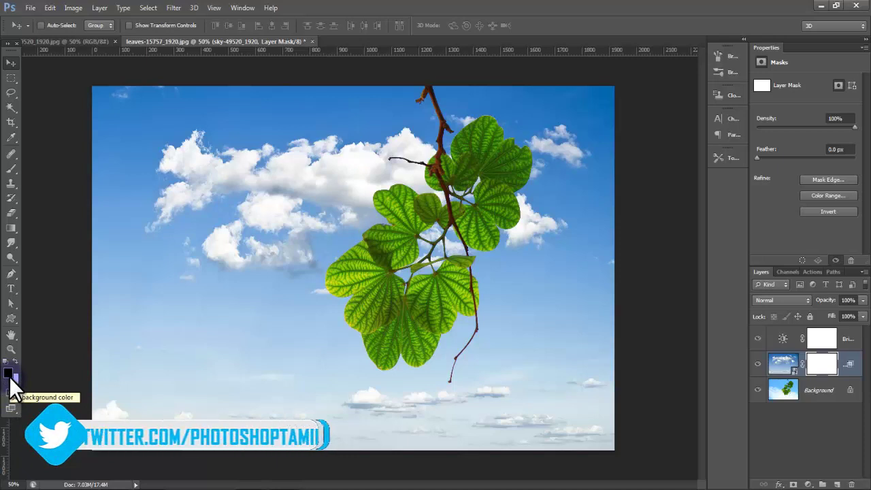
Brush black on the sky mask over the twig near the clouds, branch top and top leaf edge.
click(11, 168)
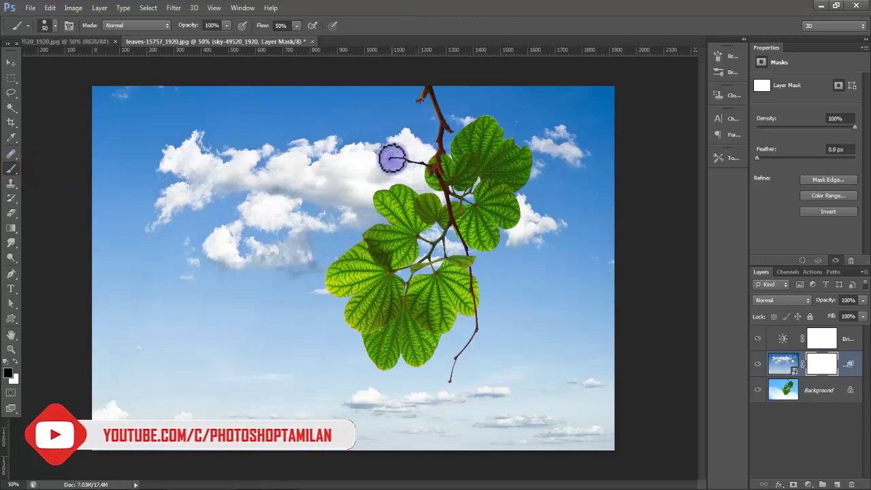
click(401, 162)
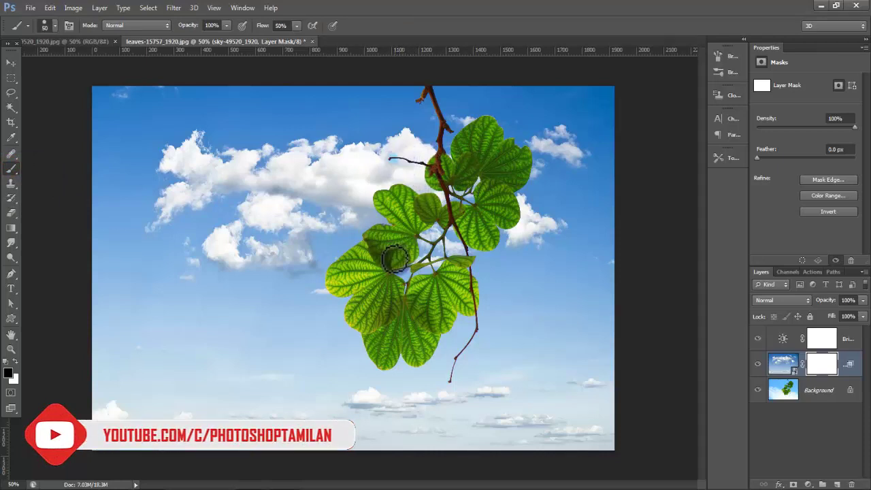
drag(414, 162, 425, 92)
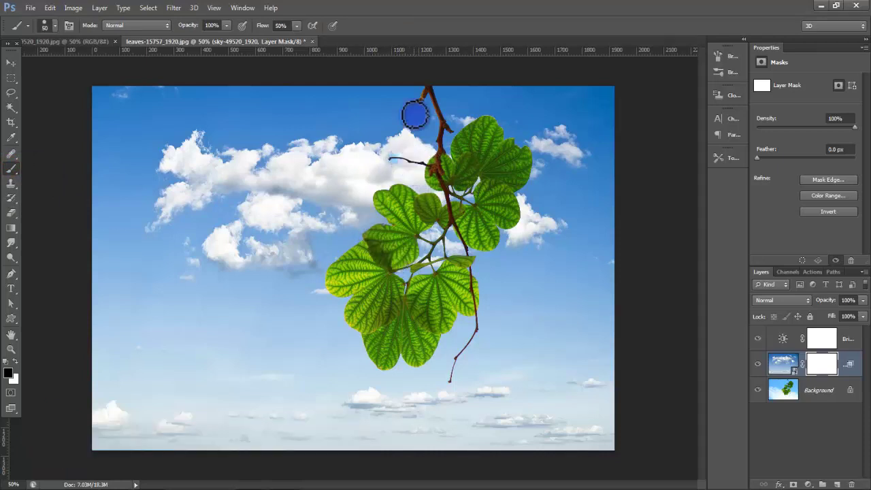
click(427, 92)
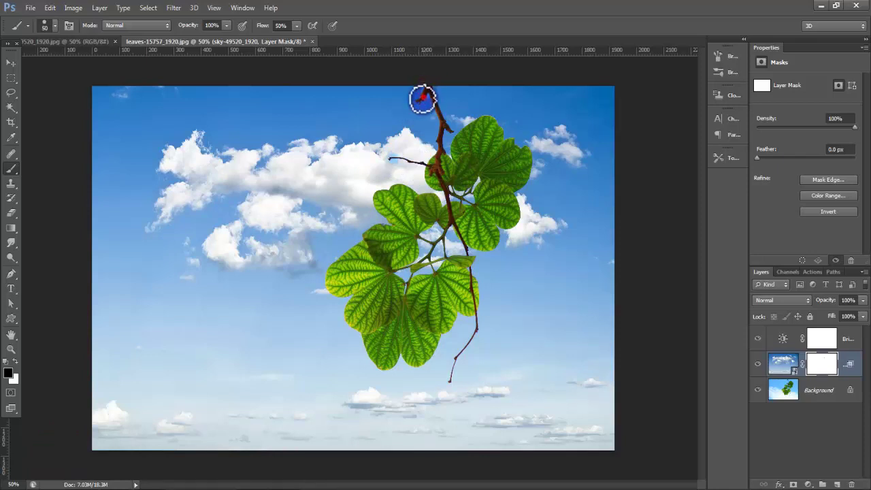
drag(429, 88, 437, 106)
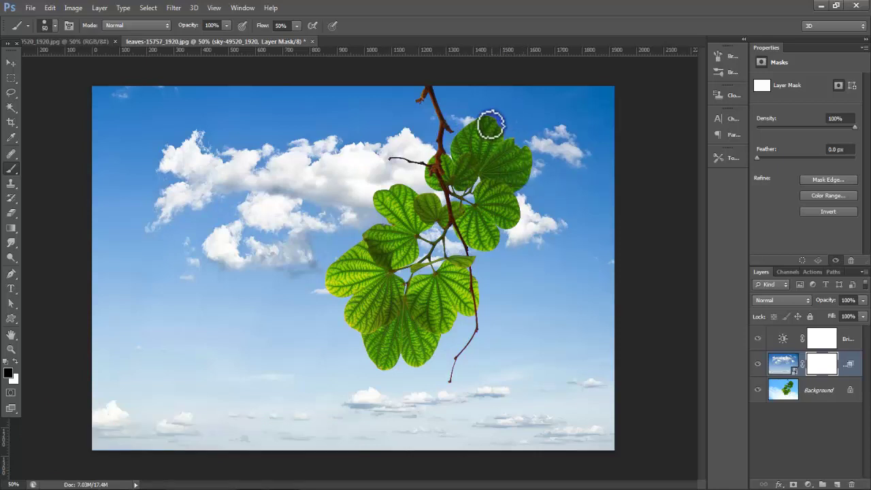
drag(526, 193, 484, 241)
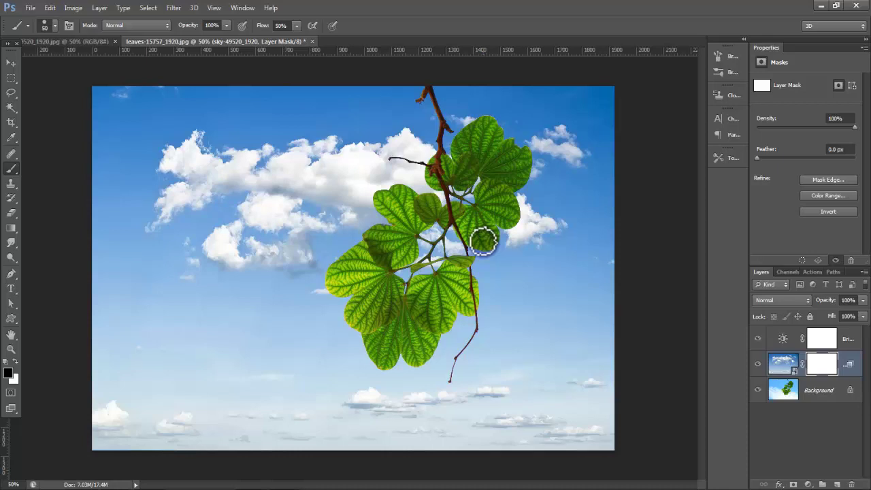